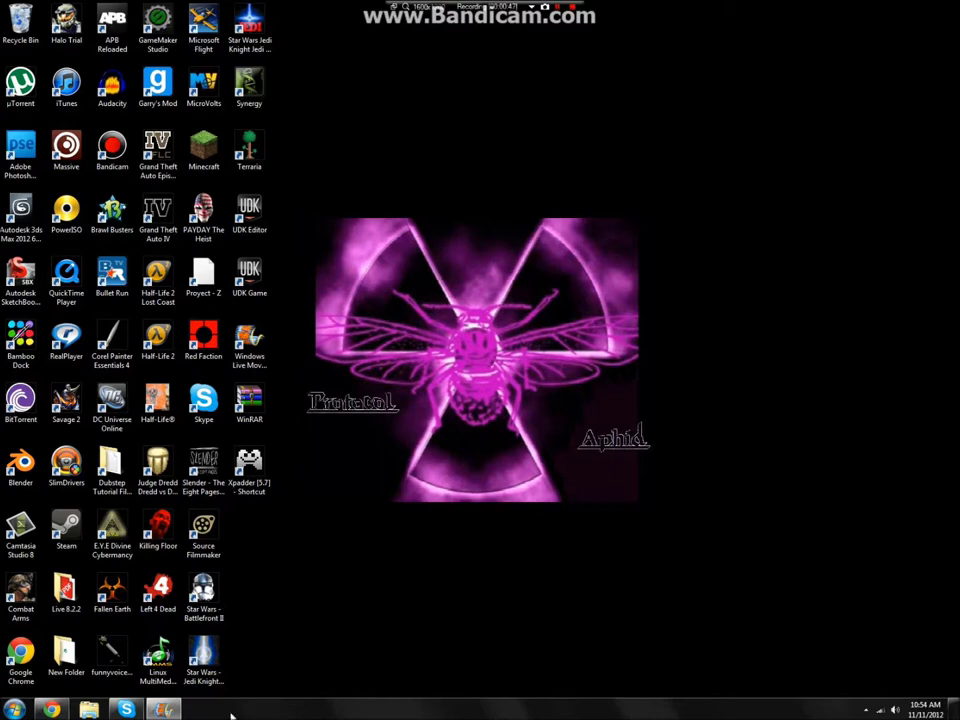
Restore the minimized Chrome window showing the xpadder.com homepage.
left_click(50, 709)
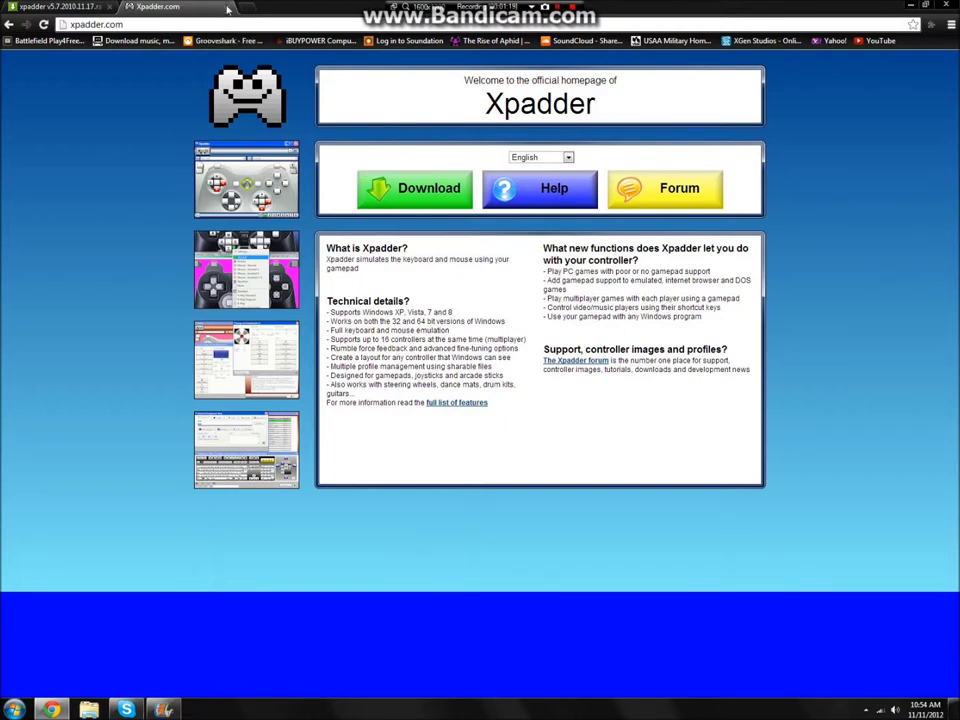
left_click(227, 9)
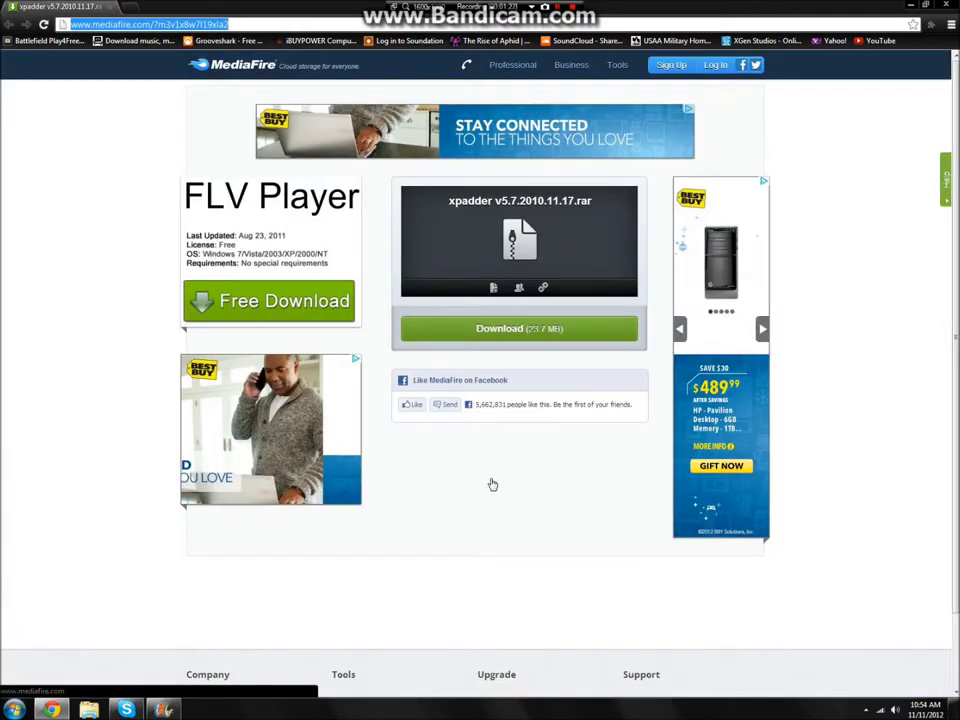
Download the xpadder v5.7.2010.11.17.rar archive from MediaFire and close the browser.
left_click(622, 326)
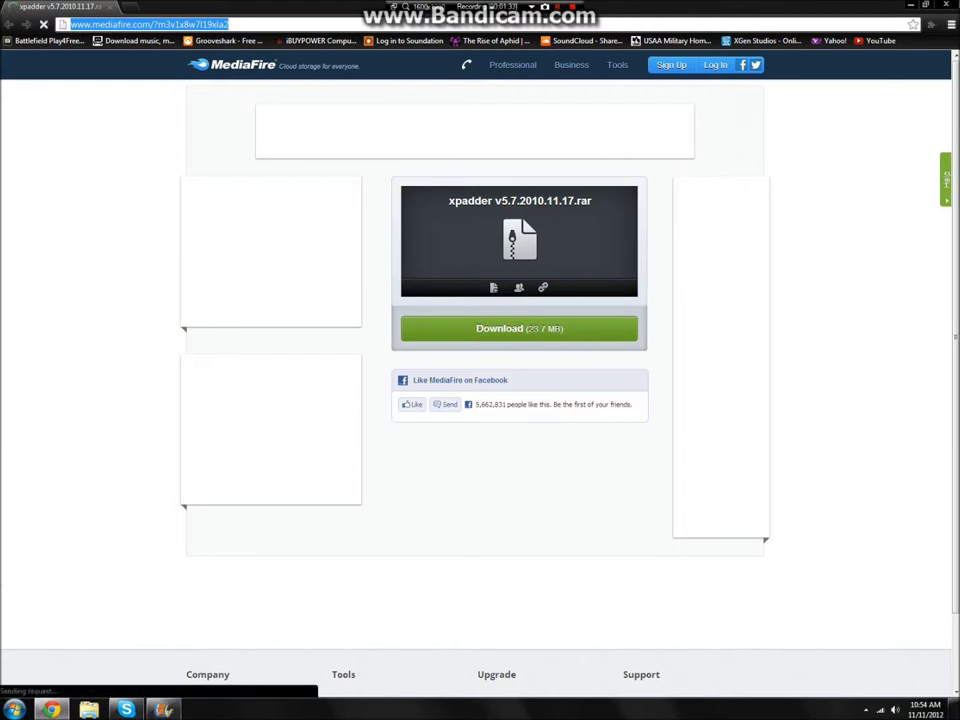
left_click(950, 7)
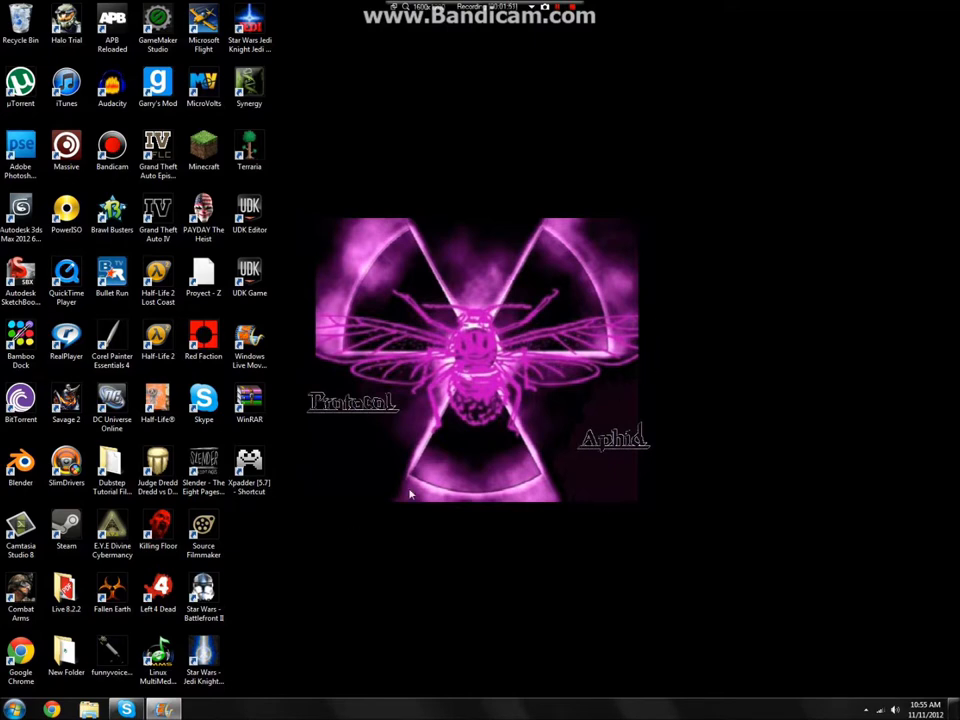
left_click(249, 465)
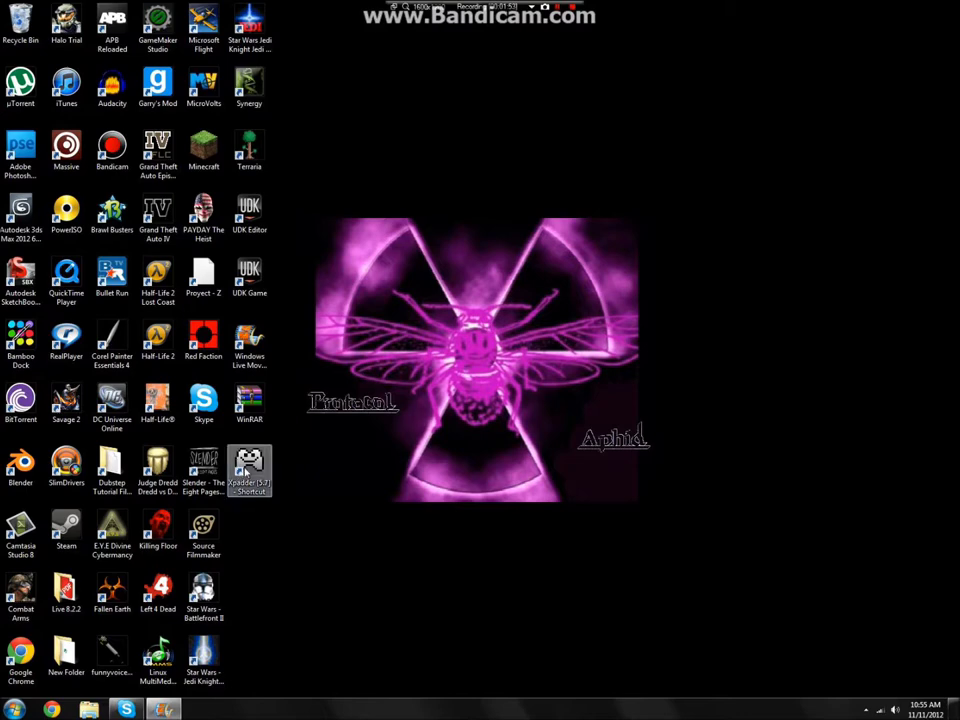
right_click(246, 467)
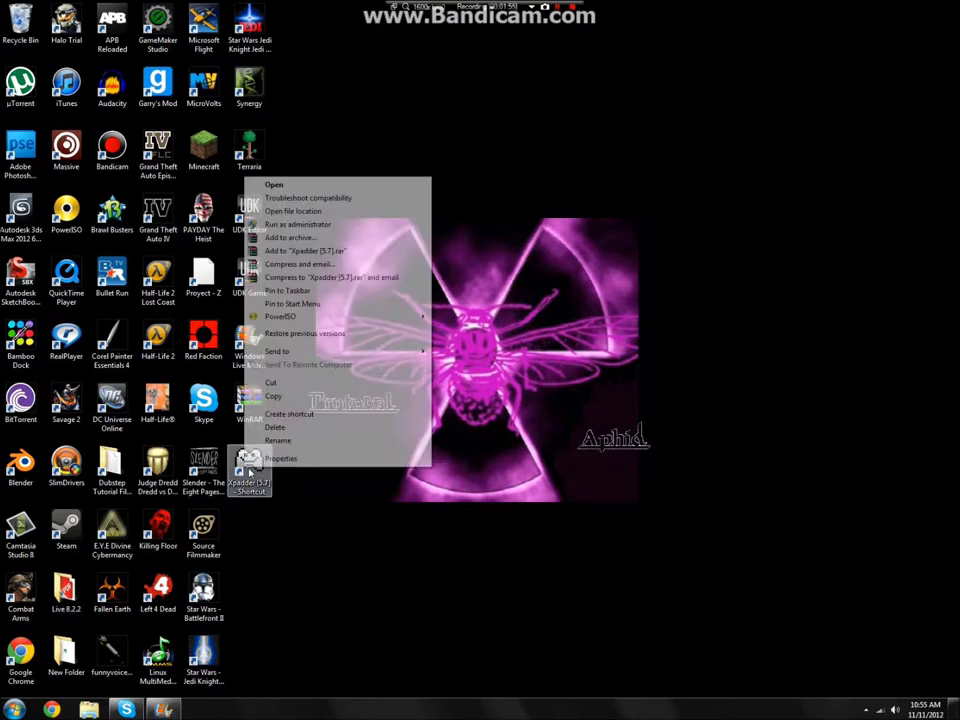
left_click(278, 459)
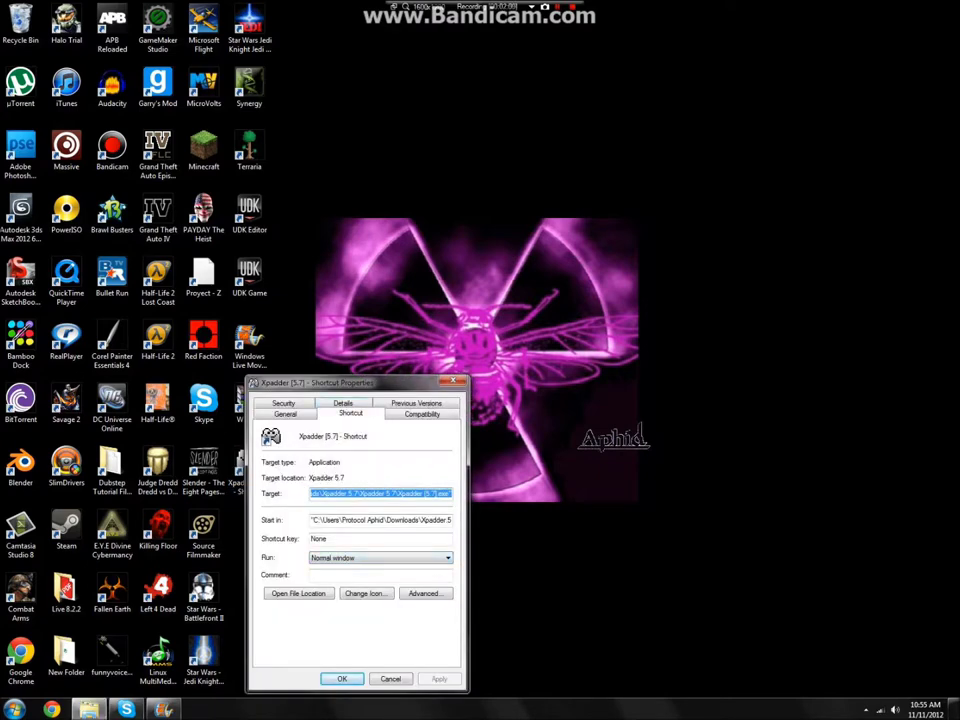
left_click(428, 415)
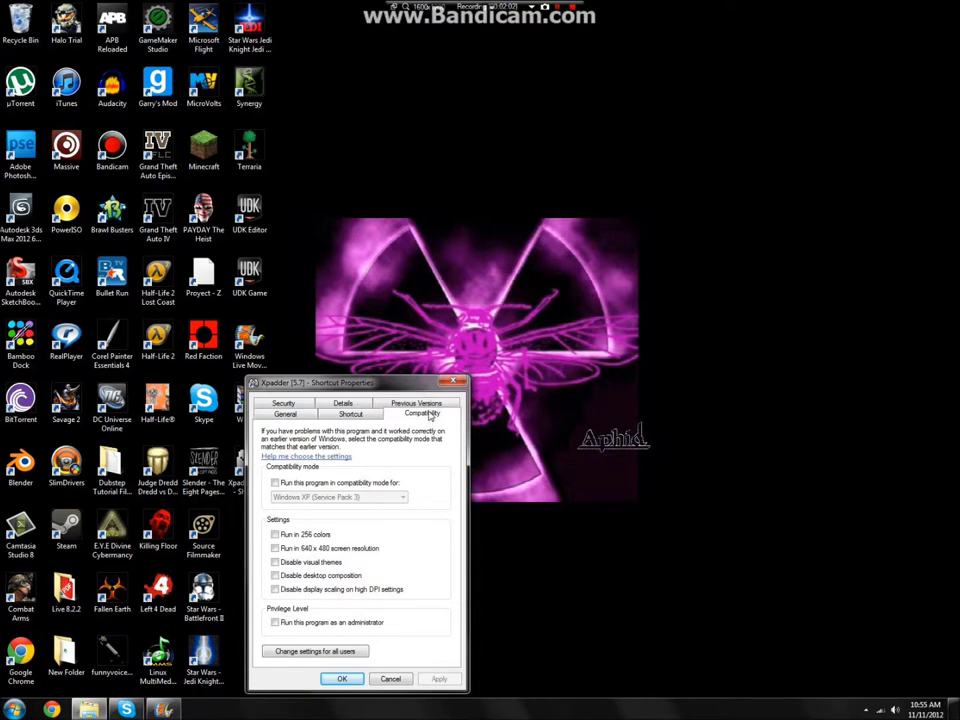
left_click(276, 484)
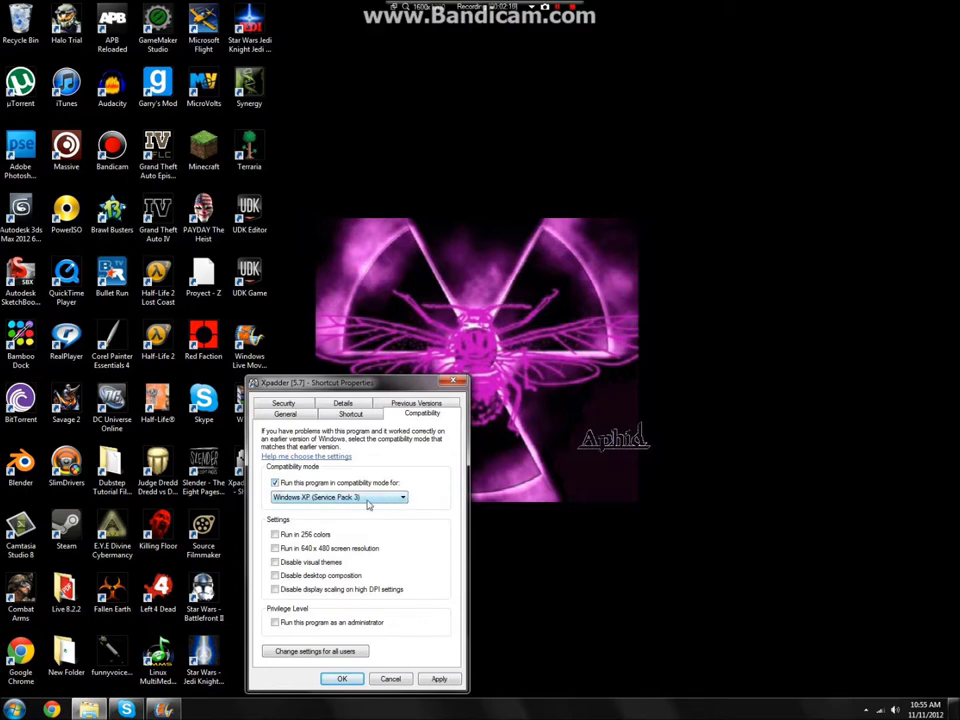
left_click(388, 680)
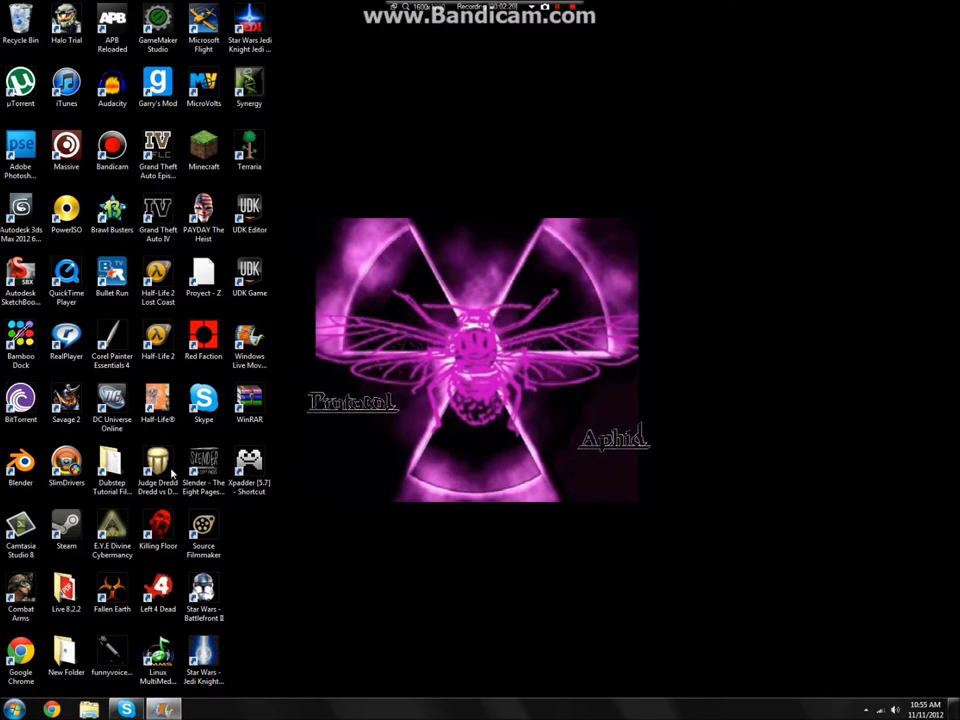
Launch Xpadder, create a new Generic USB Joystick layout, and browse for its controller image.
double_click(259, 463)
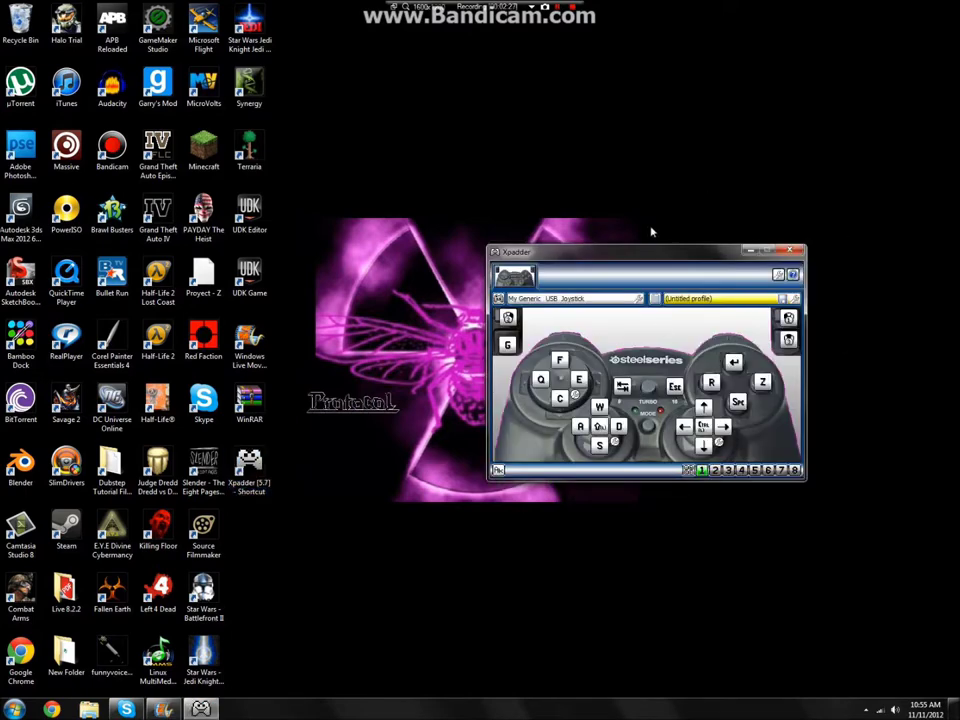
mouse_move(500, 251)
left_mouse_down()
mouse_move(372, 254)
mouse_move(510, 221)
mouse_move(486, 251)
left_mouse_up()
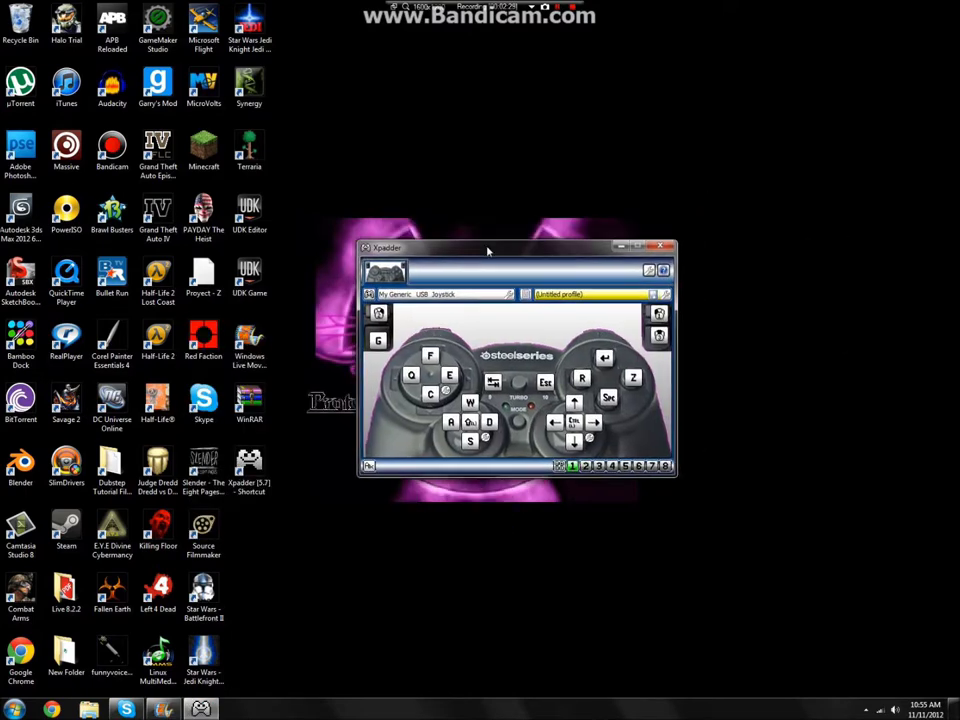
left_click(368, 294)
left_click(395, 351)
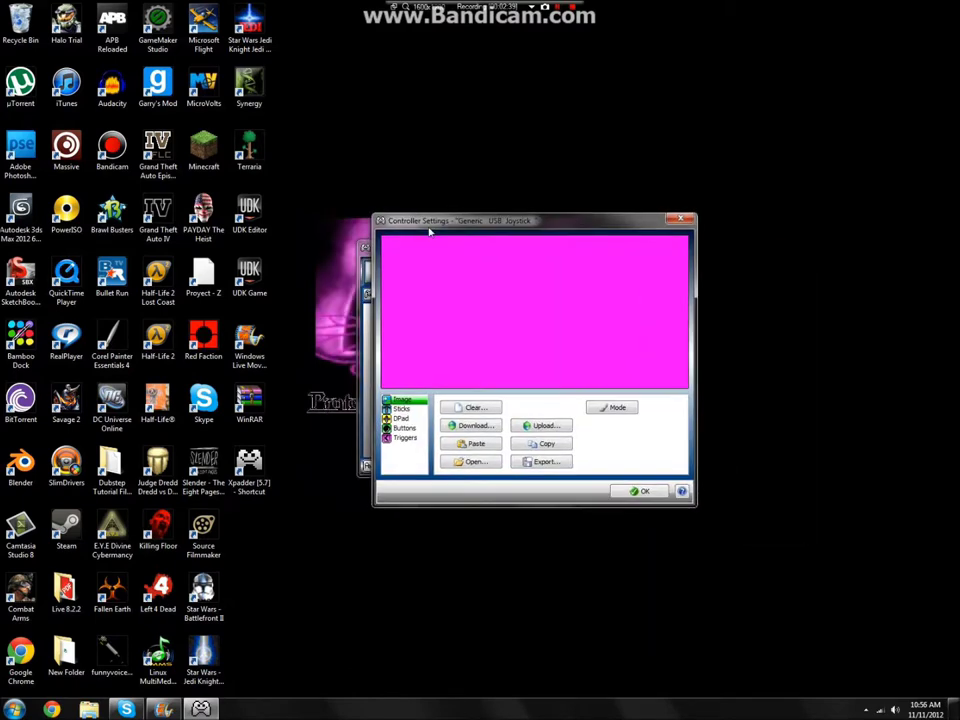
left_click_drag(430, 232, 400, 233)
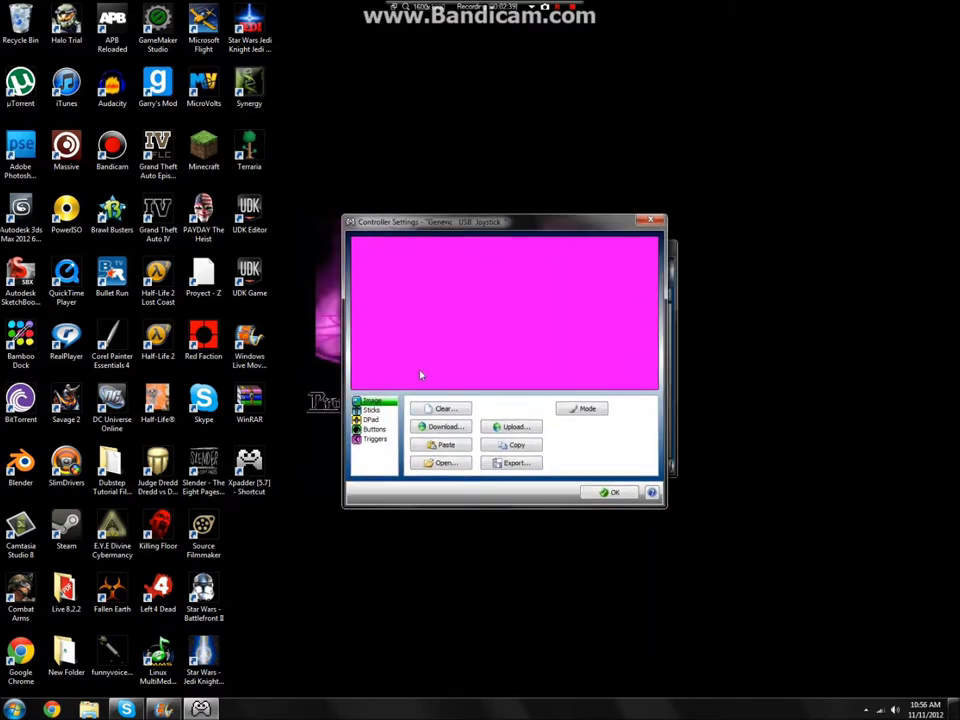
left_click(426, 466)
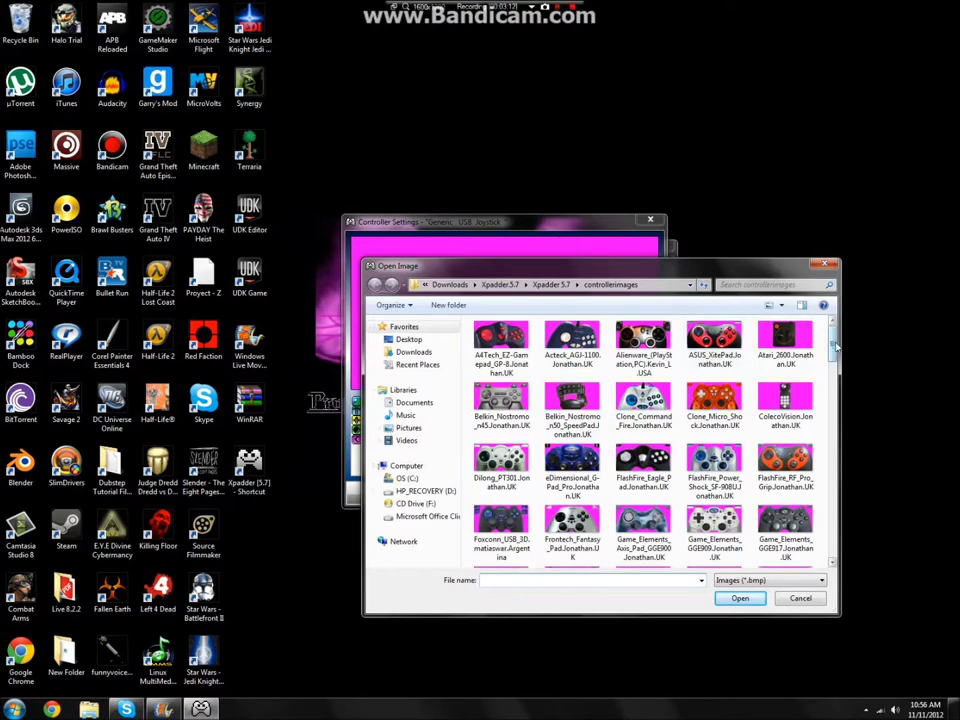
Load the Logitech_Dual_Action image from controllerimages and move on to the Sticks page.
left_click_drag(835, 345, 834, 381)
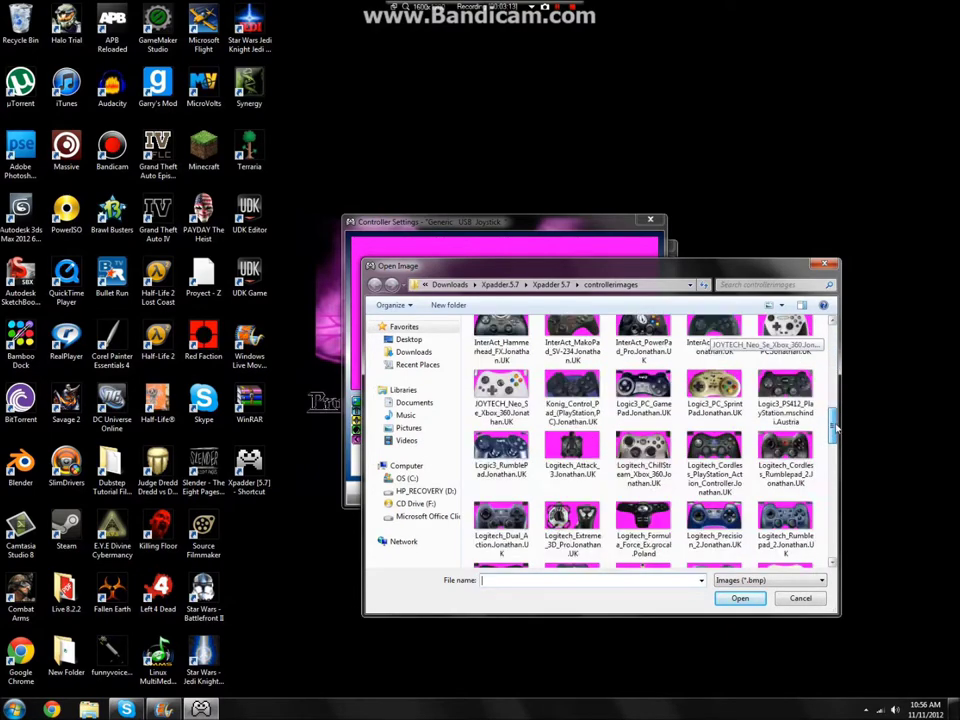
left_click_drag(829, 467, 829, 484)
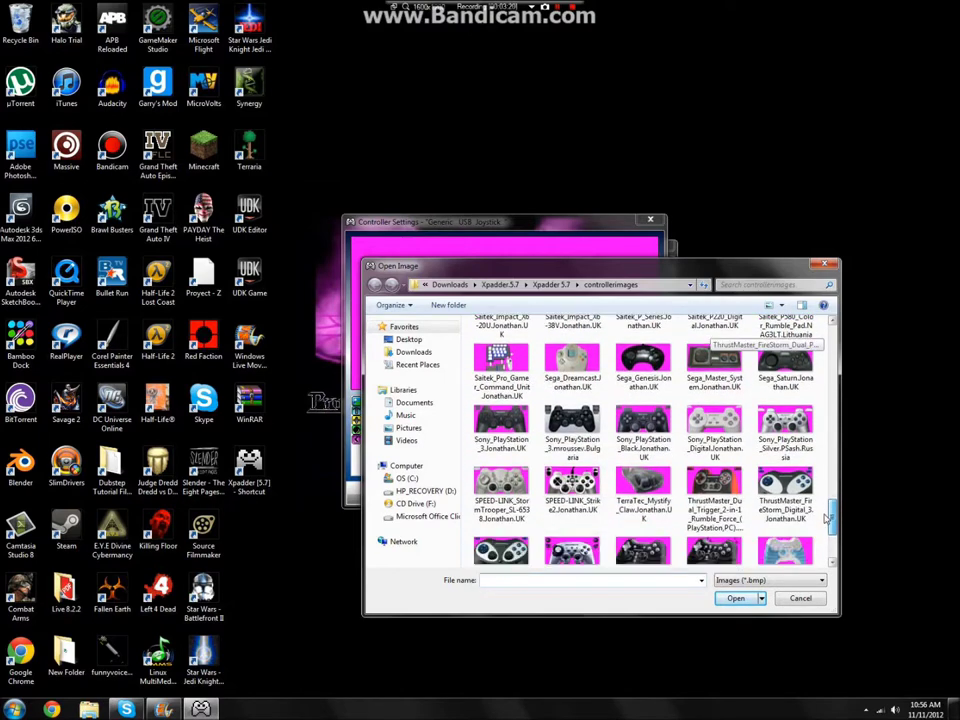
left_click_drag(828, 517, 826, 535)
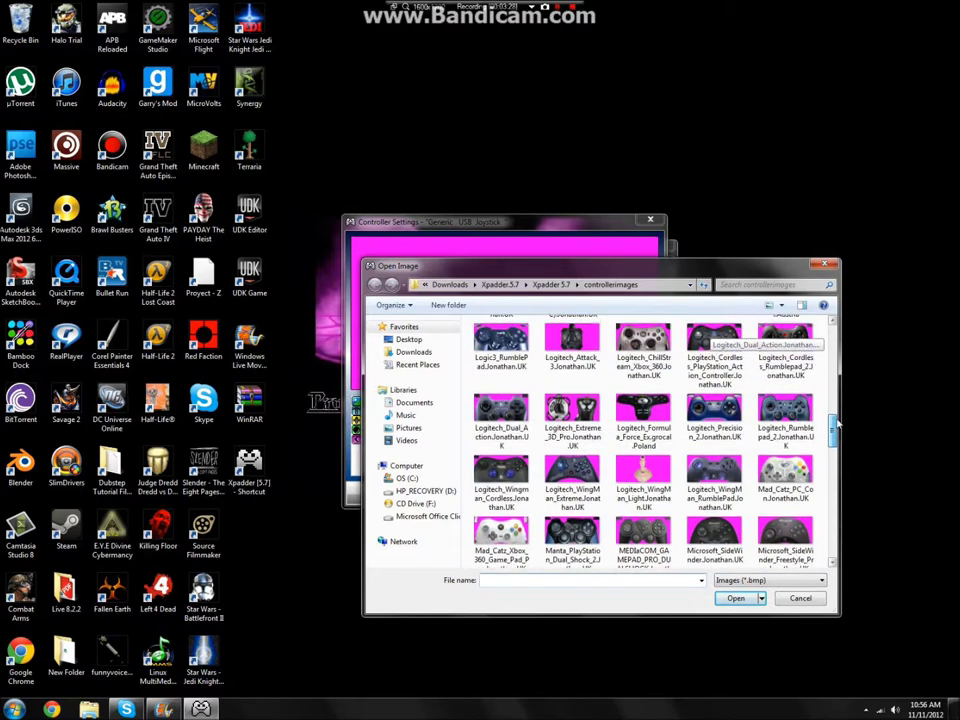
left_click_drag(834, 427, 834, 420)
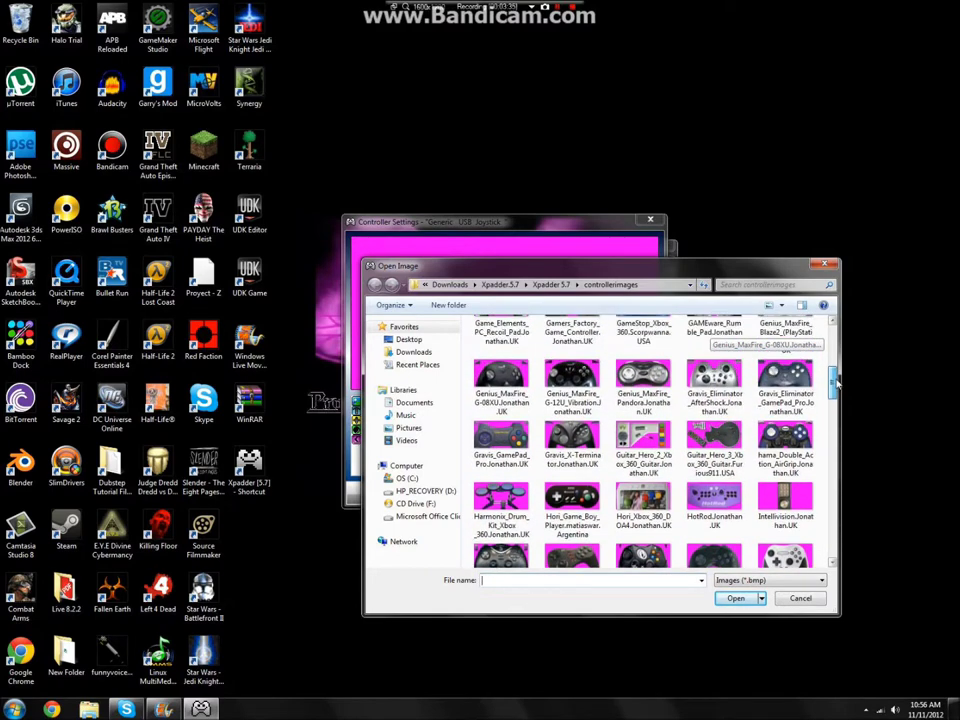
left_click_drag(834, 373, 833, 430)
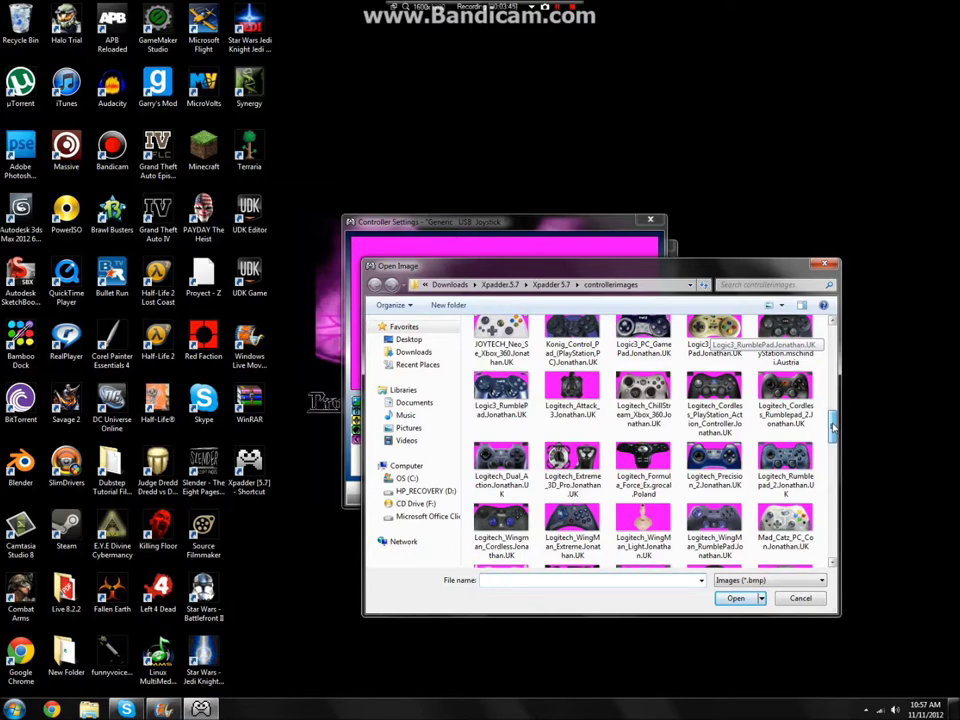
left_click_drag(833, 428, 833, 425)
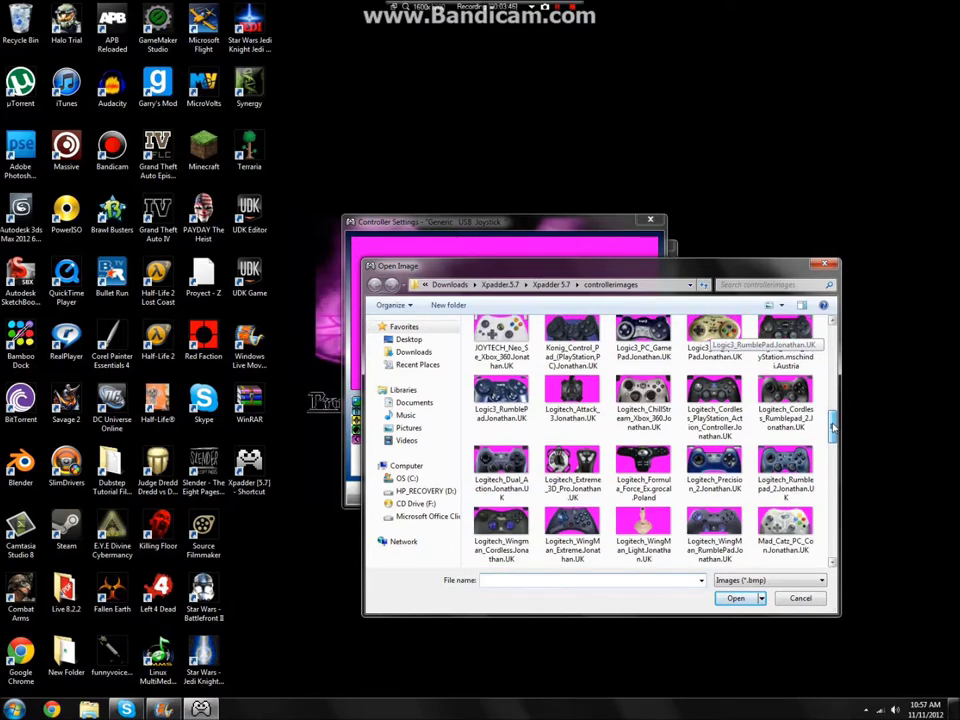
mouse_move(833, 428)
left_mouse_down()
mouse_move(831, 447)
mouse_move(831, 412)
left_mouse_up()
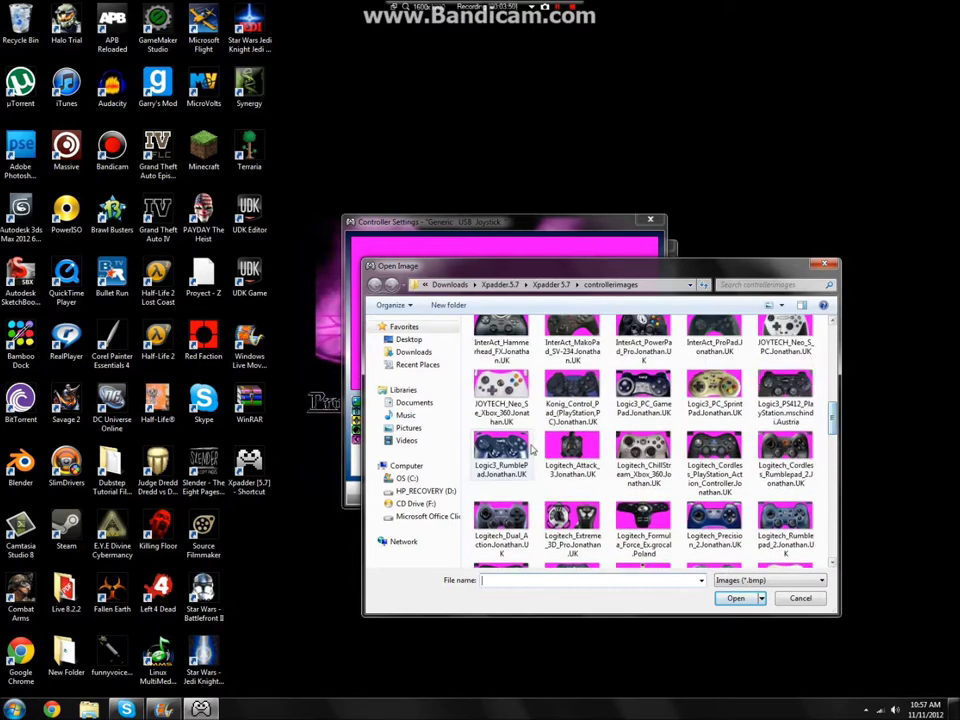
double_click(527, 537)
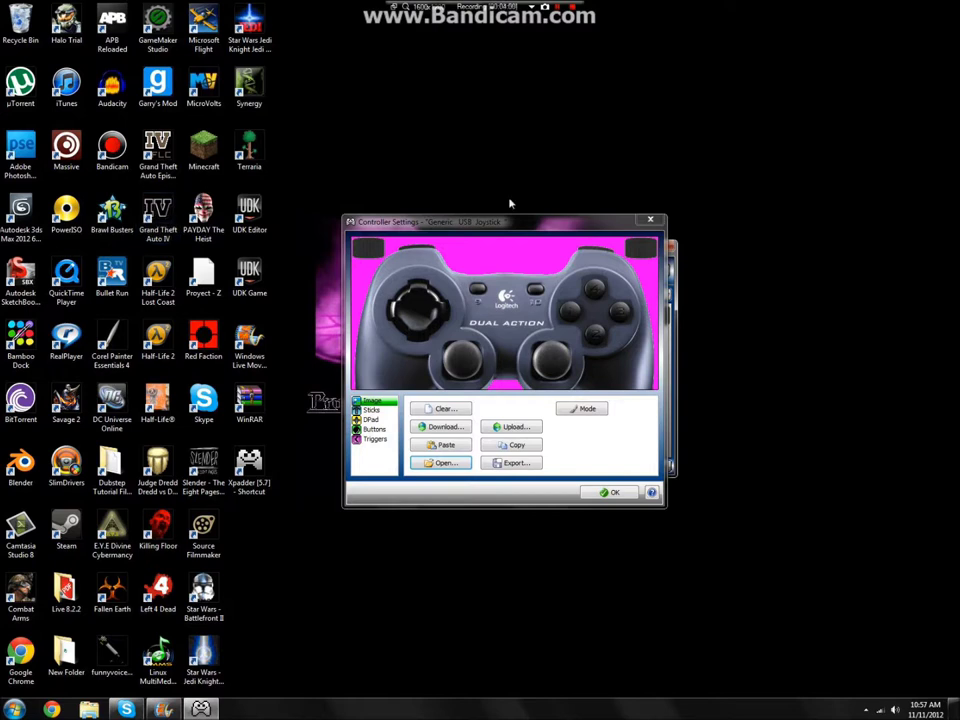
left_click(370, 410)
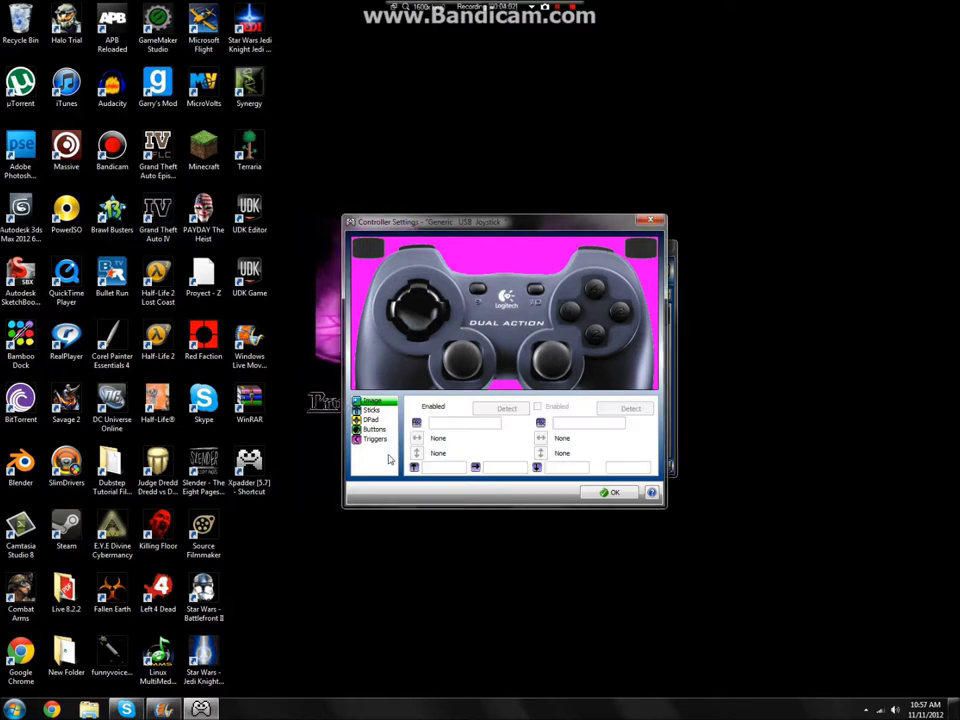
Enable and detect Stick 1 on Axis X/Y and Stick 2 on Axis Z/RZ.
left_click(413, 406)
left_click(501, 408)
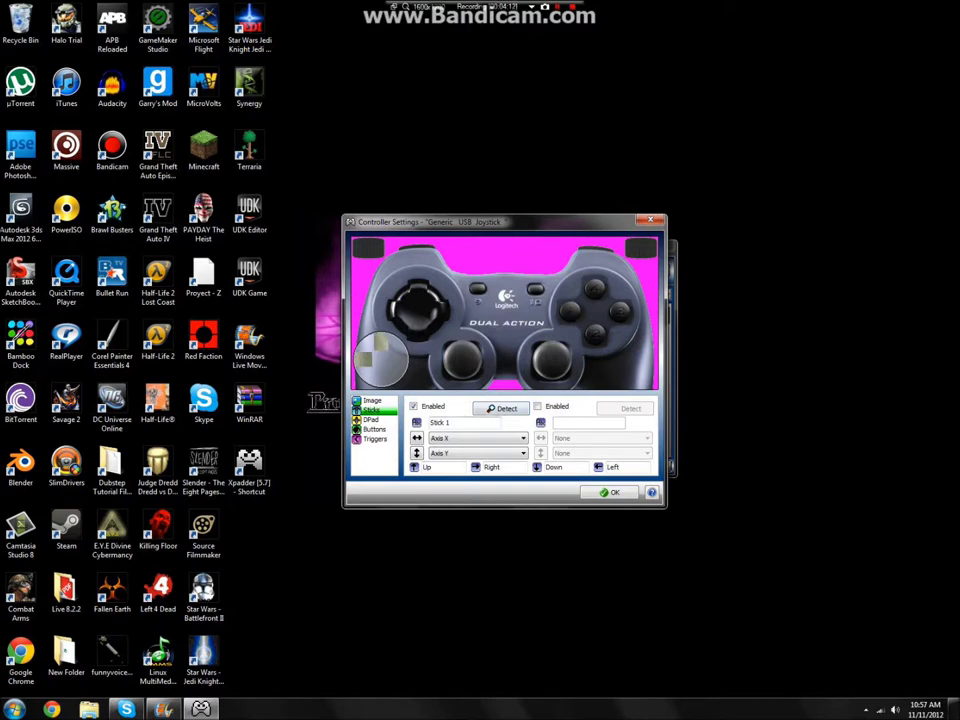
left_click(539, 422)
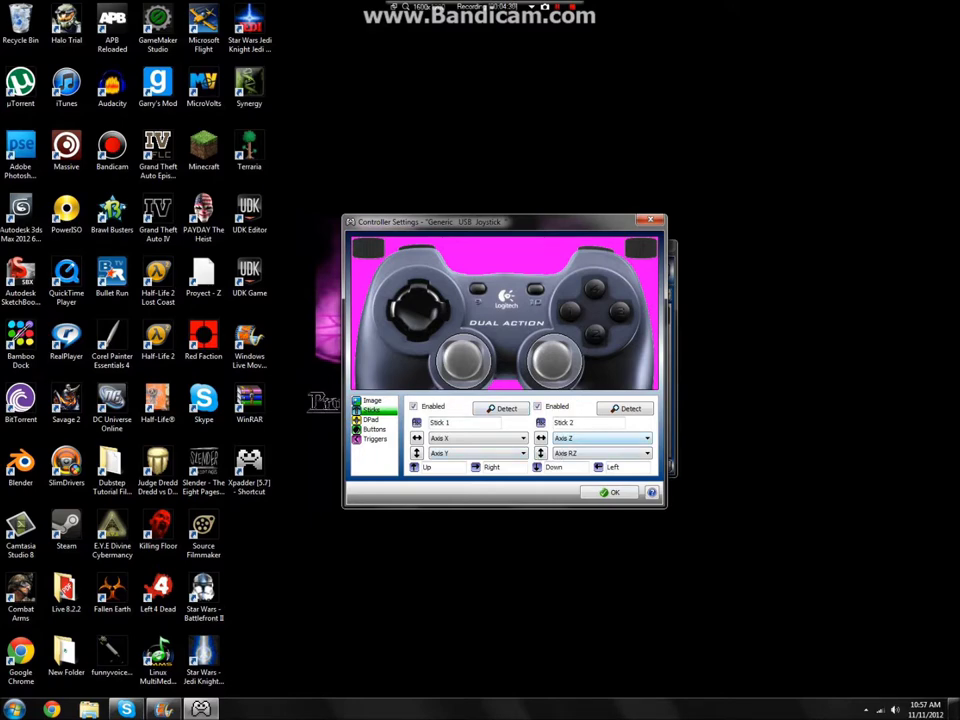
left_click(565, 422)
left_click(440, 422)
left_click(375, 421)
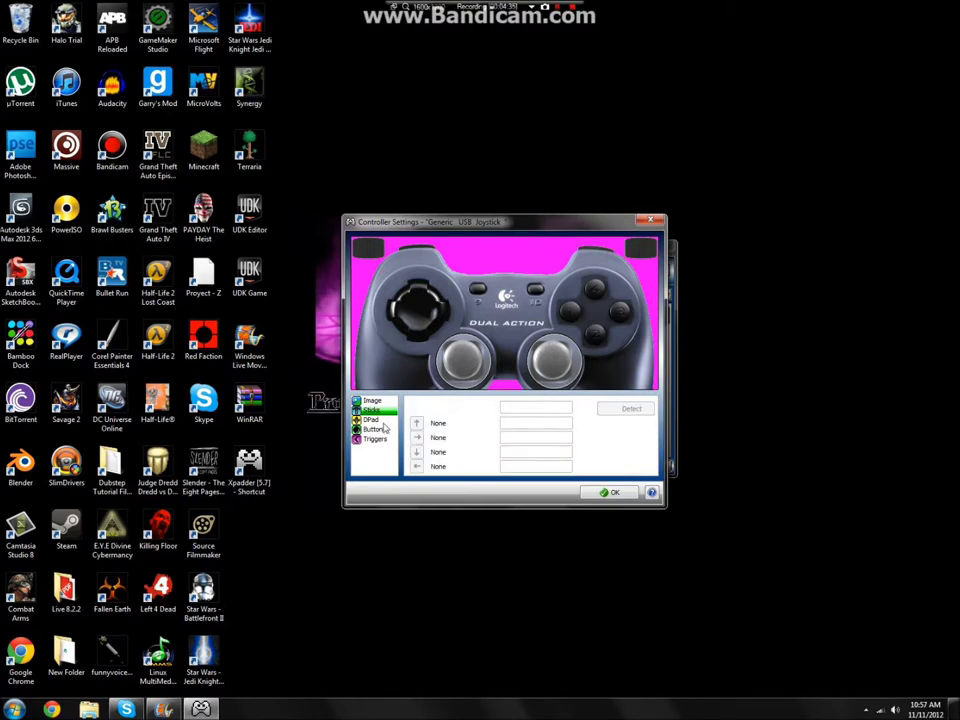
Enable the D-pad and detect Up, Right, Down and Left as POV directions.
left_click(414, 407)
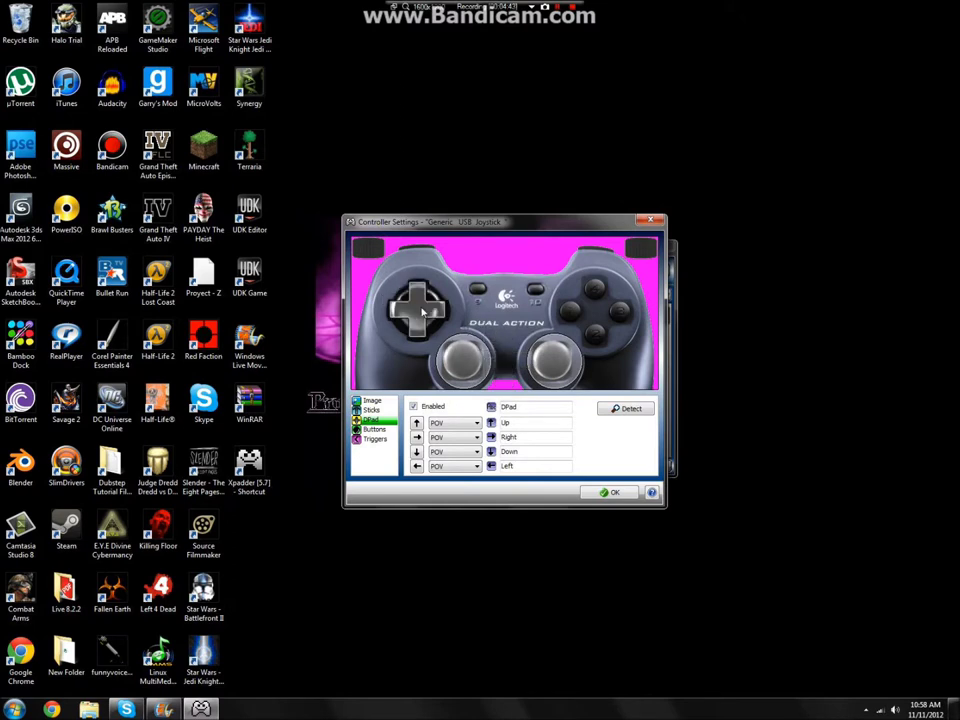
left_click(374, 429)
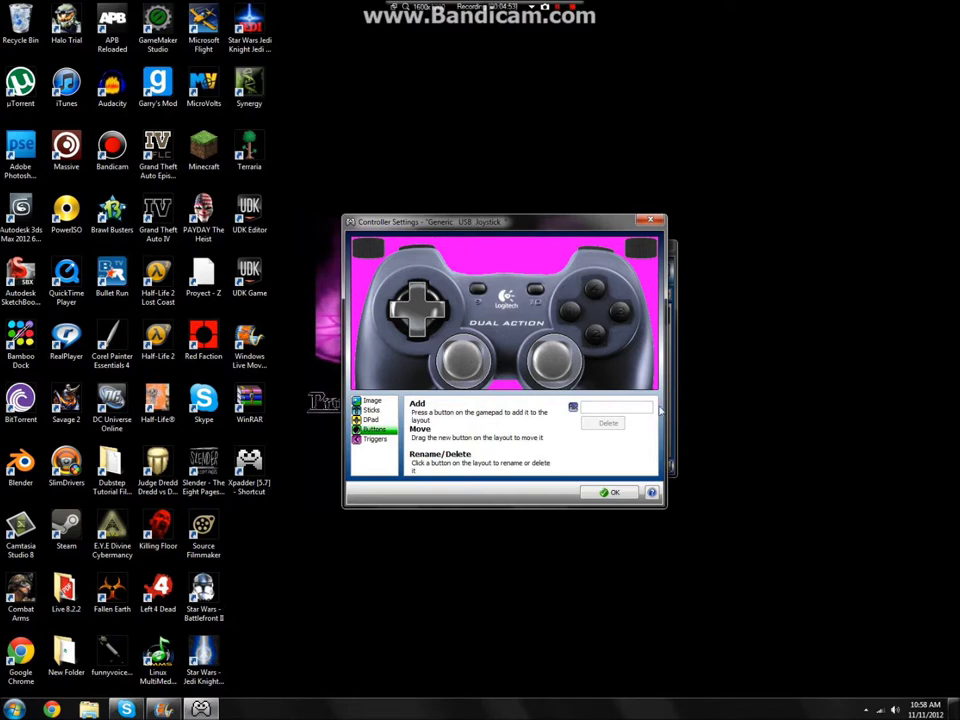
Place button markers on the four right face buttons of the controller image.
left_click(374, 441)
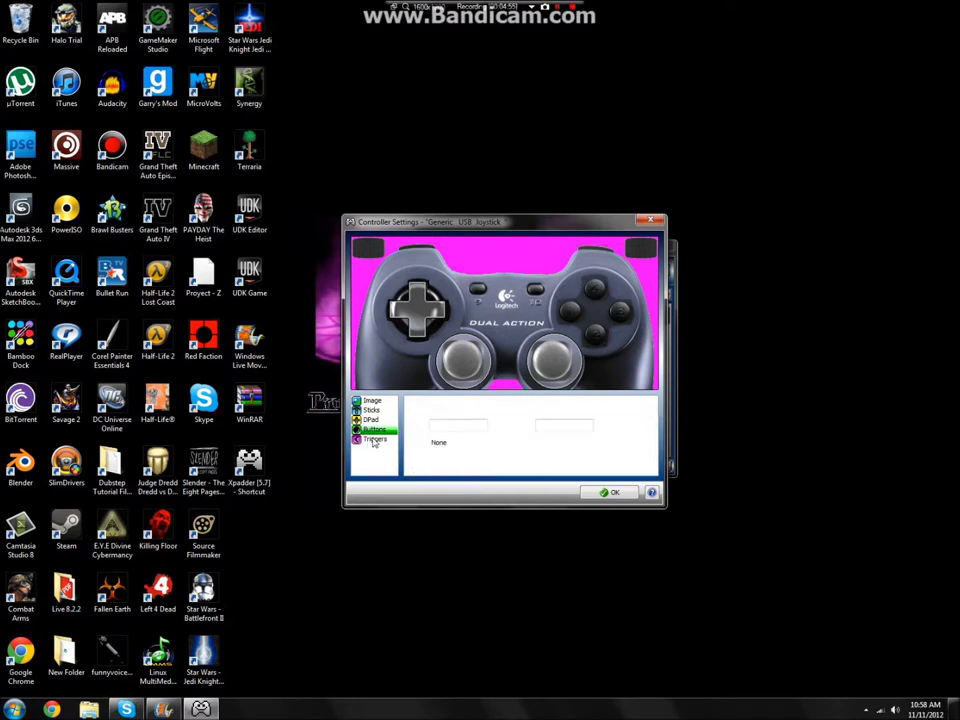
left_click(385, 430)
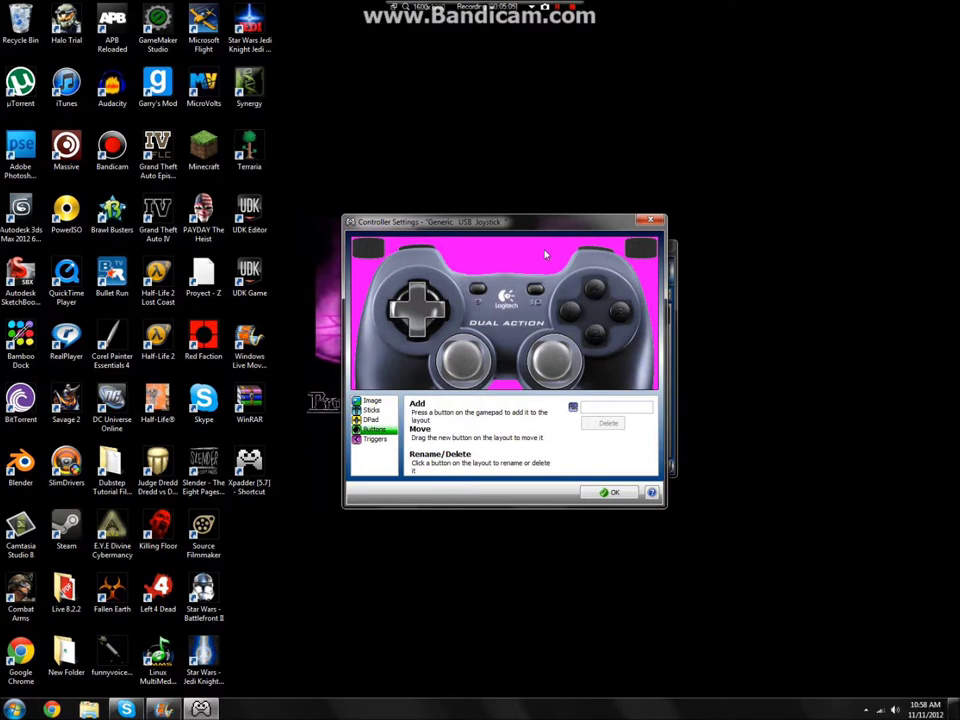
left_click_drag(517, 316, 585, 317)
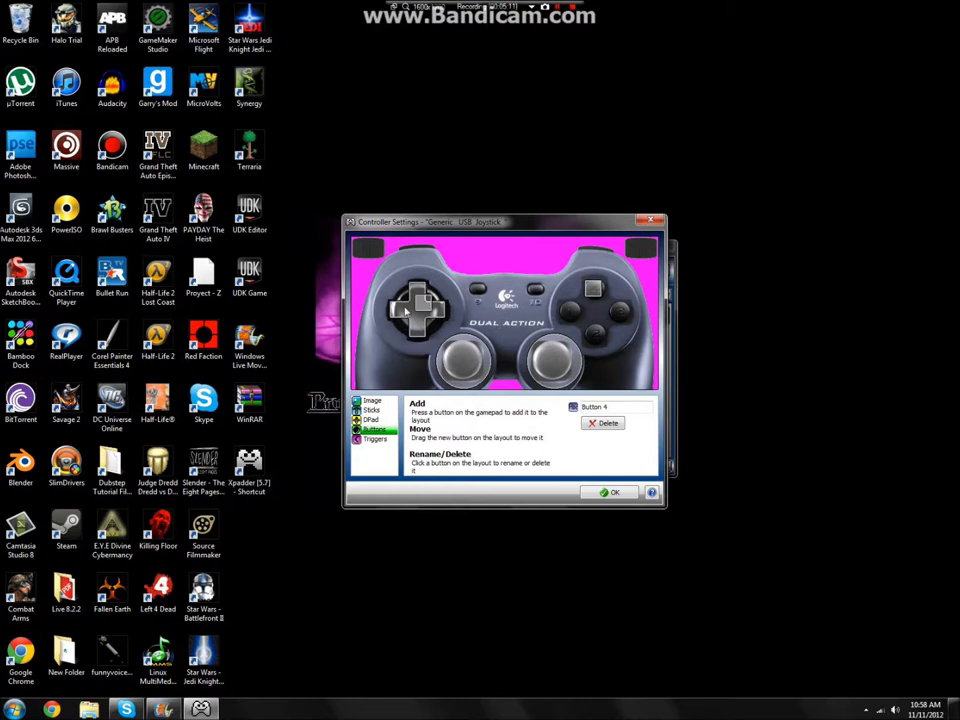
left_click(566, 317)
left_click(608, 331)
left_click_drag(596, 340, 594, 338)
mouse_move(389, 305)
left_mouse_down()
mouse_move(430, 242)
mouse_move(470, 238)
mouse_move(622, 318)
left_mouse_up()
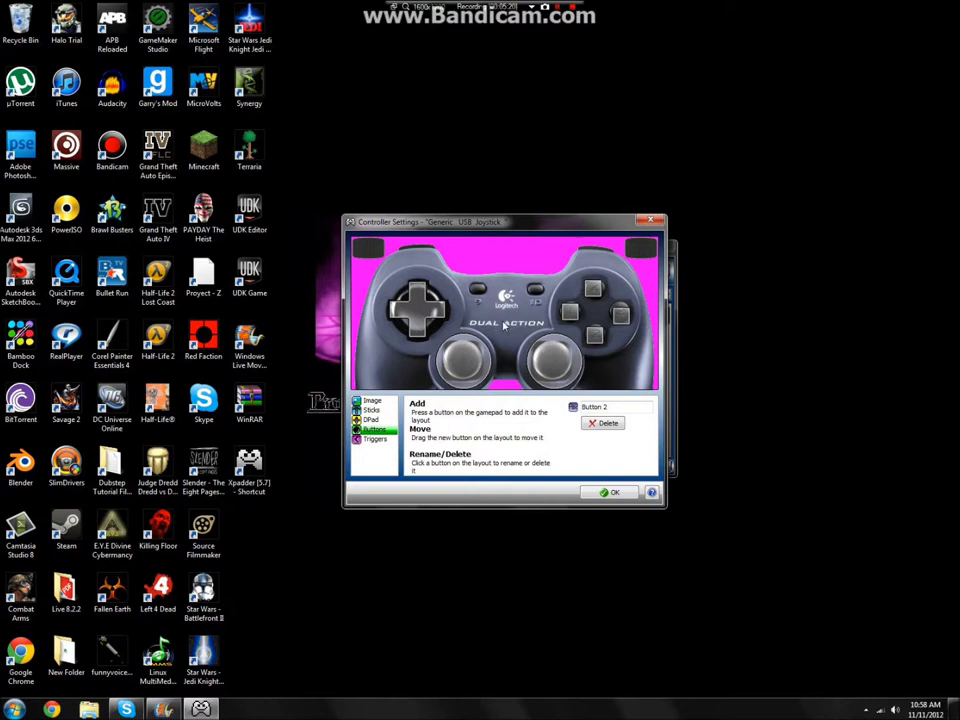
Place markers on the right and left centre buttons.
left_click_drag(390, 305, 534, 302)
left_click(534, 304)
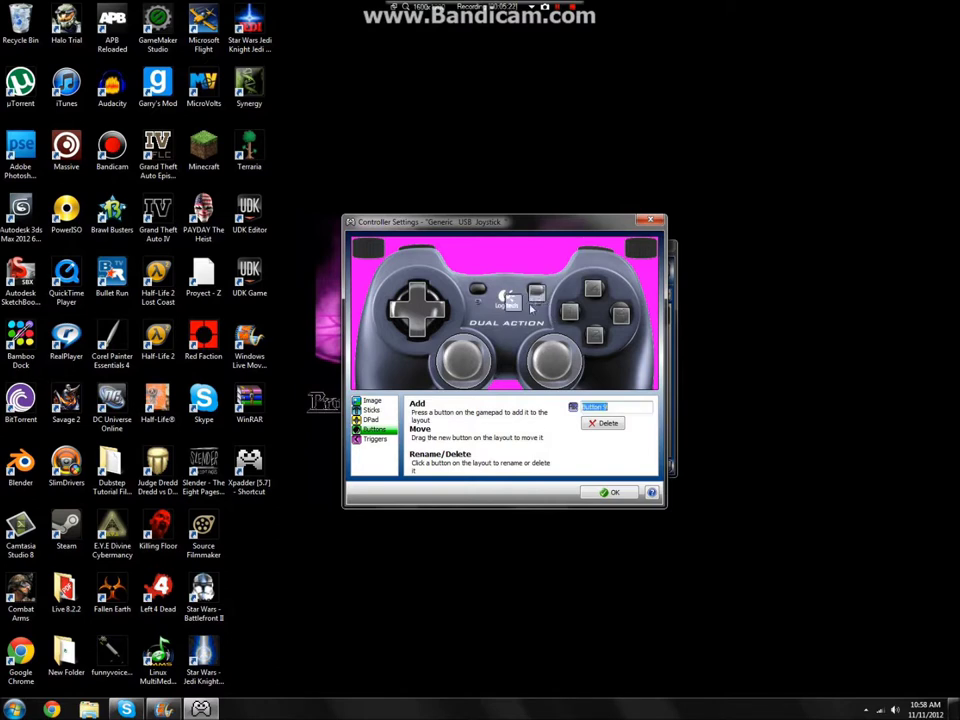
mouse_move(528, 308)
left_mouse_down()
mouse_move(481, 308)
mouse_move(418, 247)
left_mouse_up()
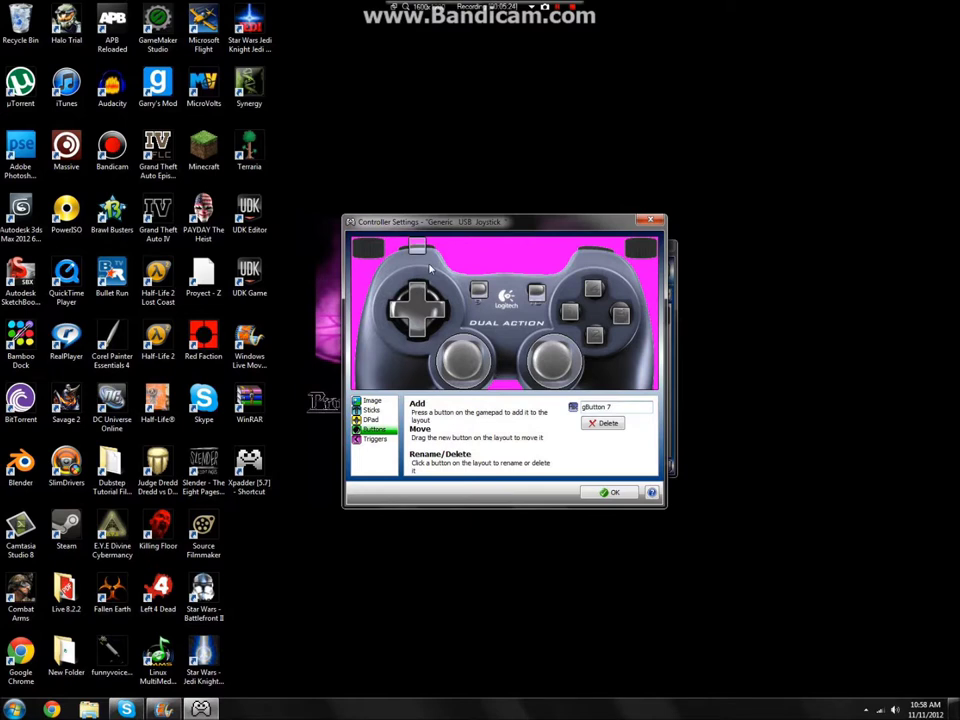
Review the image settings, then confirm the controller settings with OK.
left_click(372, 401)
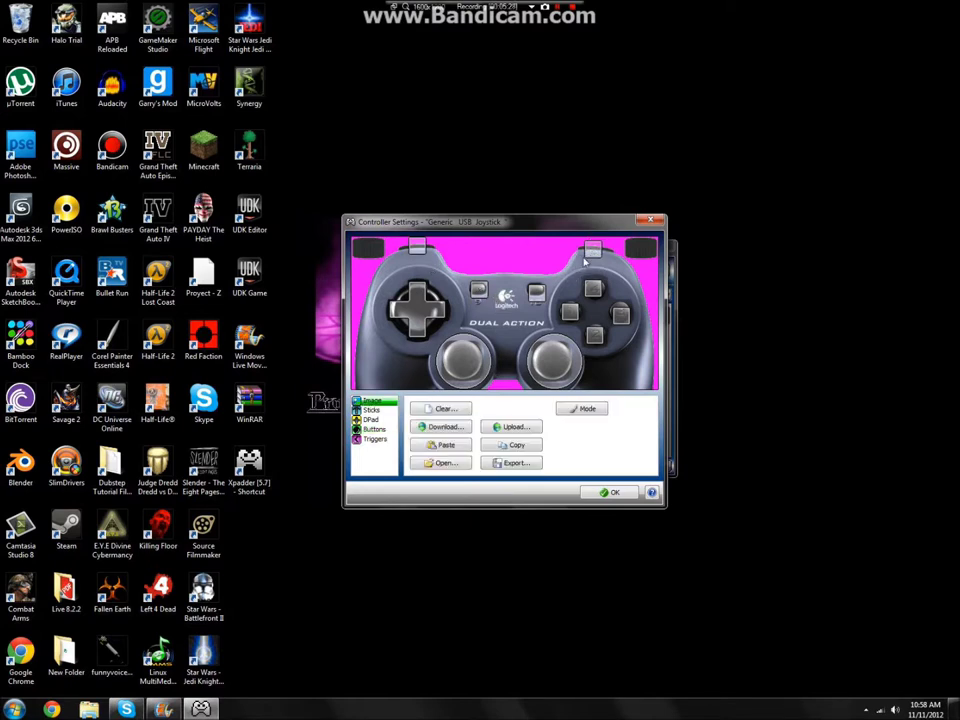
left_click(376, 429)
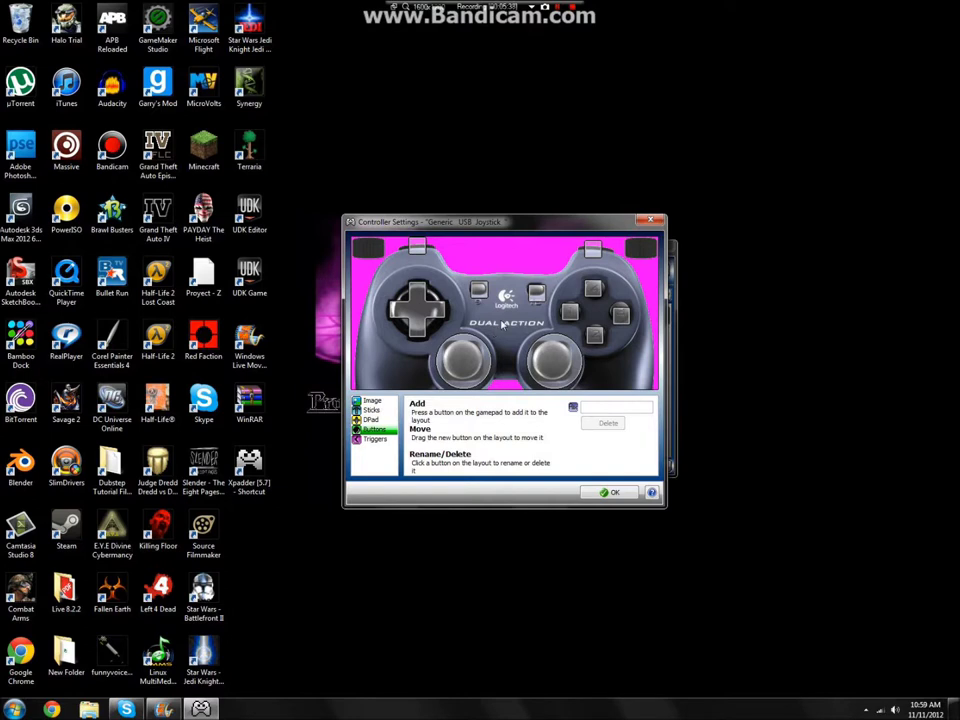
key("Home")
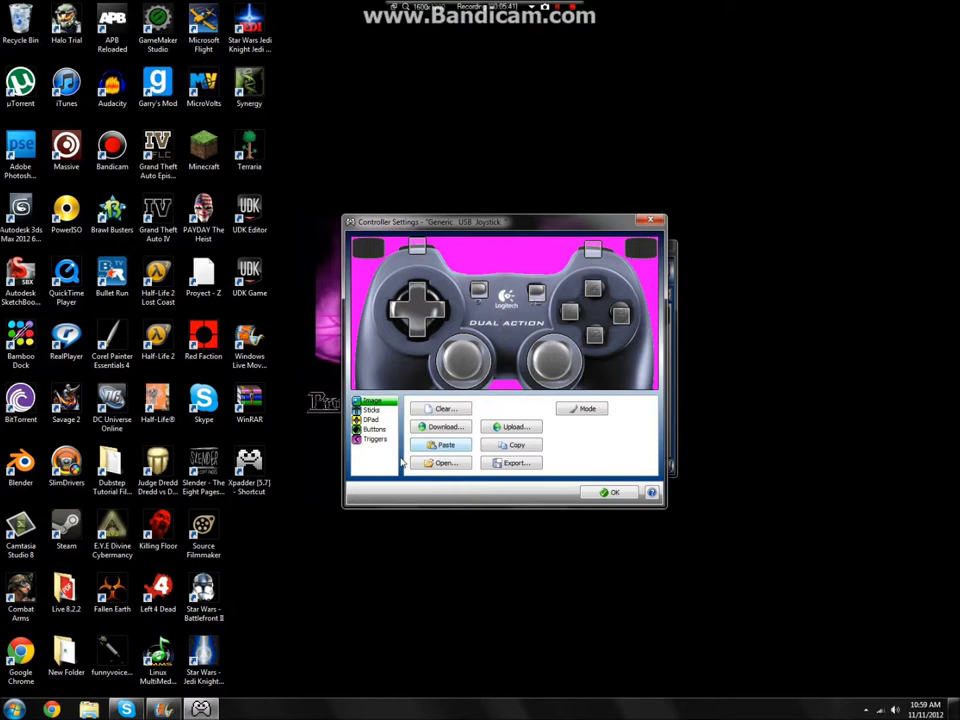
left_click(383, 431)
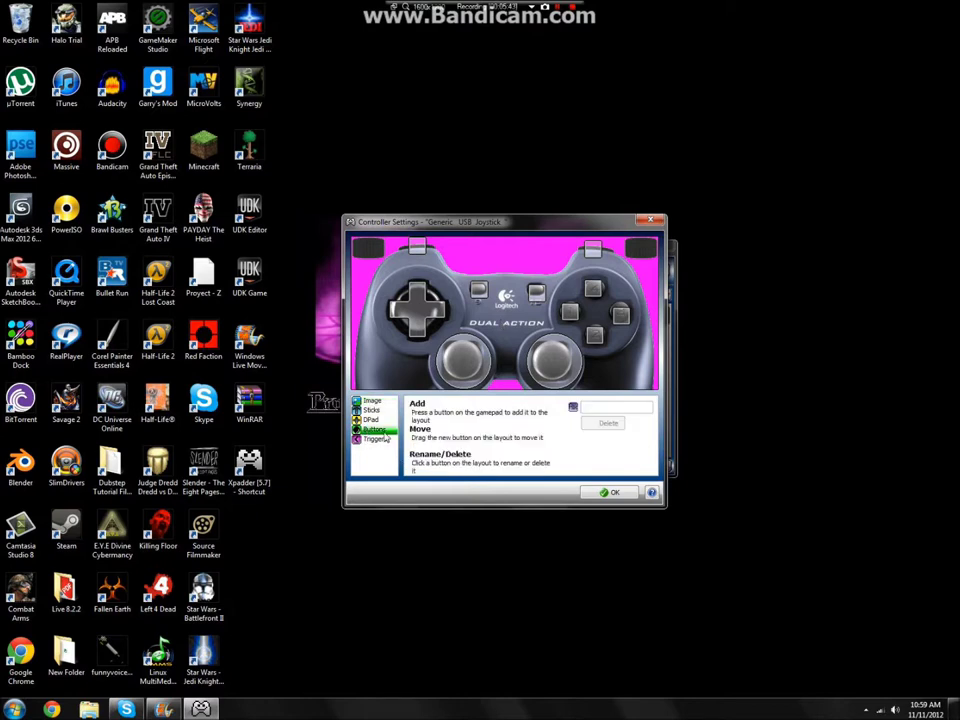
left_click(609, 497)
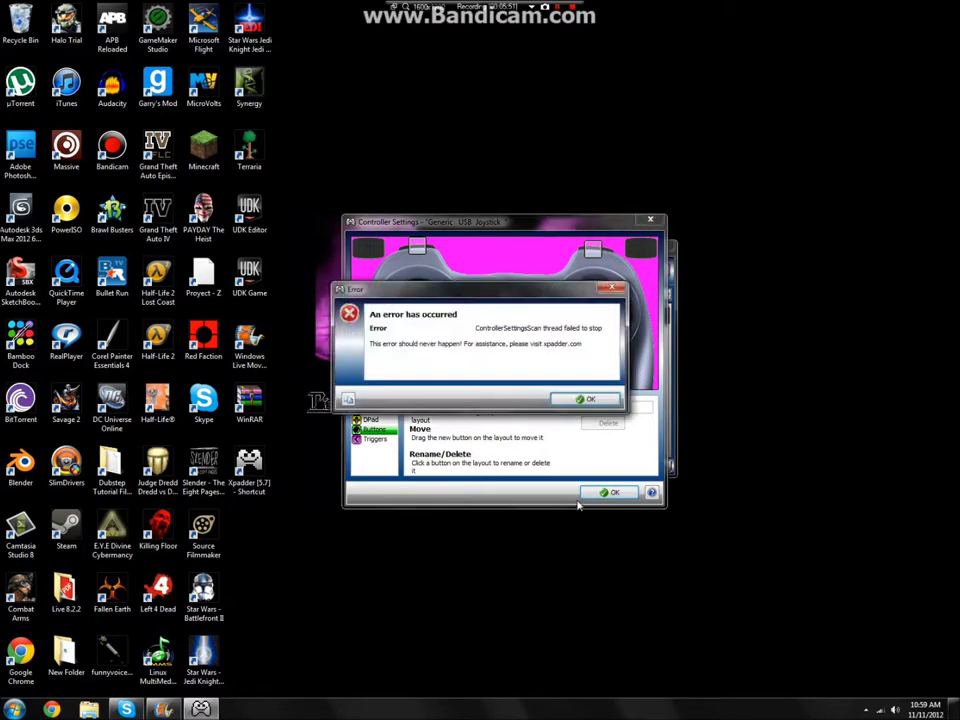
Dismiss the scan-thread error, map the right stick to Arrows and the left stick to W, S, A, D.
left_click(584, 399)
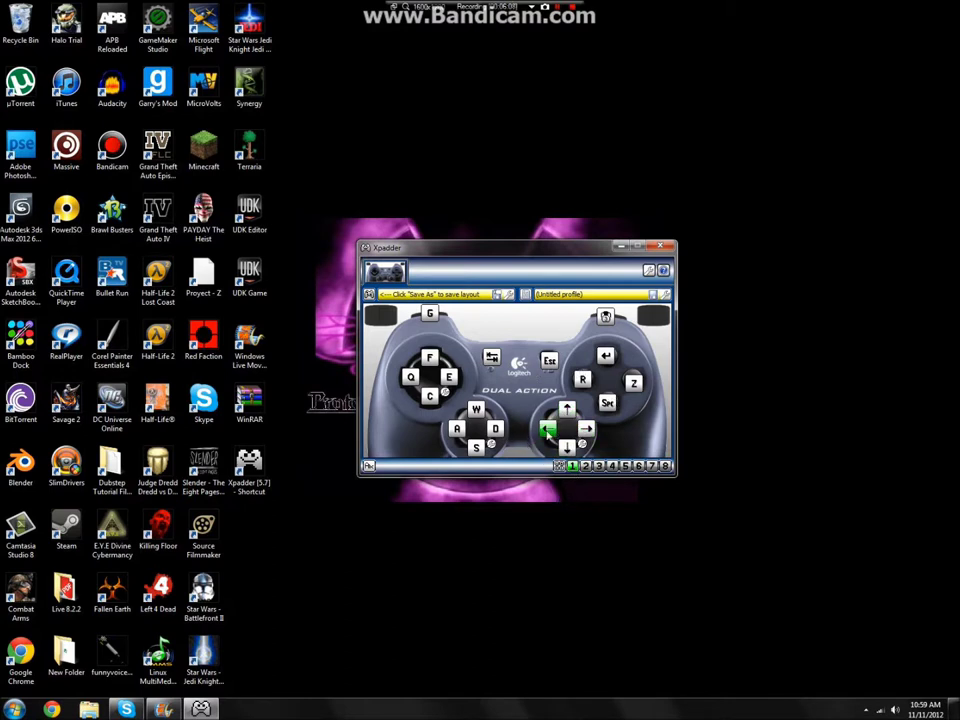
left_click(583, 445)
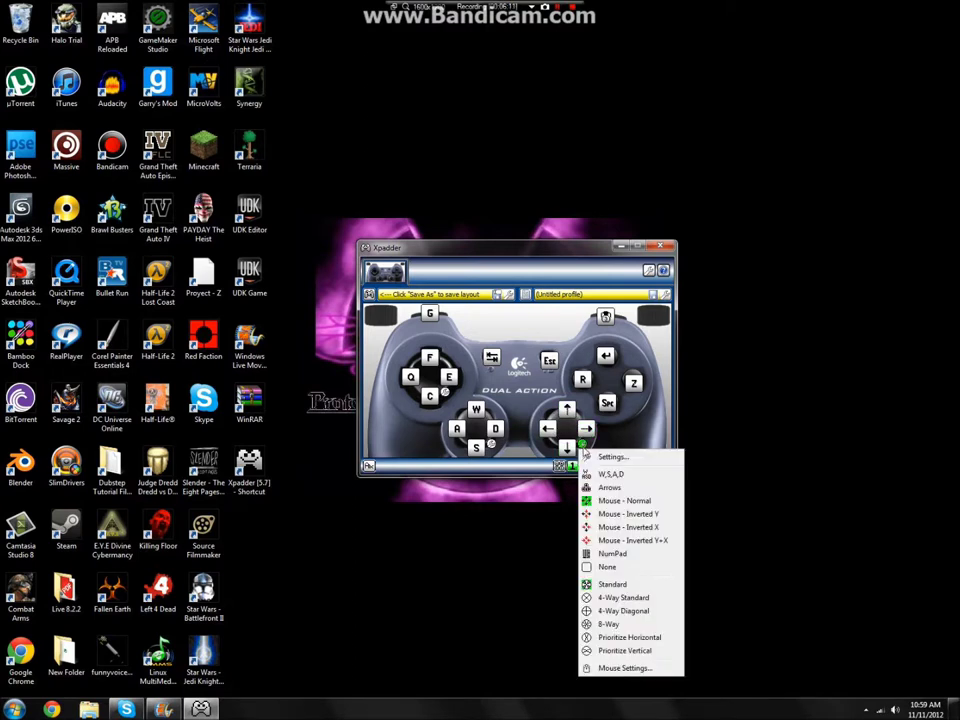
left_click(605, 501)
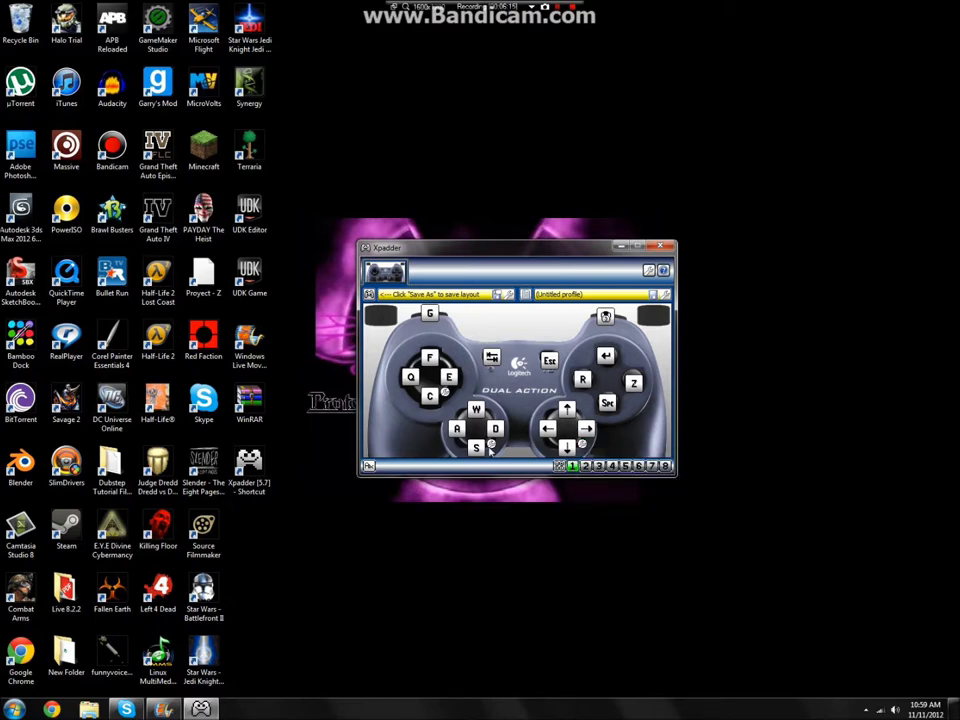
left_click(541, 445)
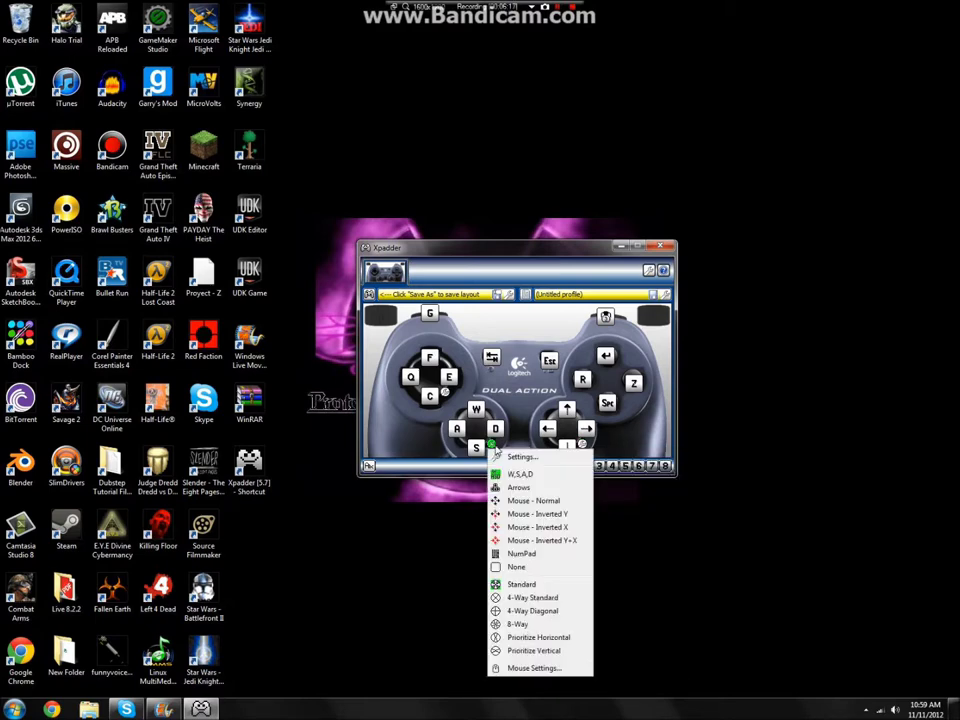
left_click(566, 486)
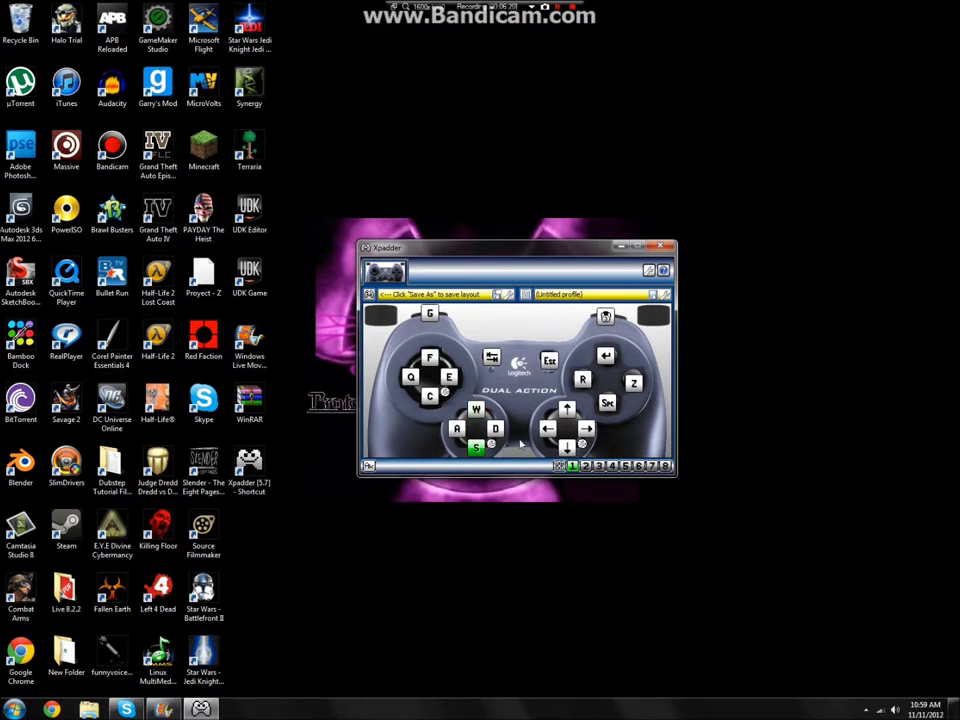